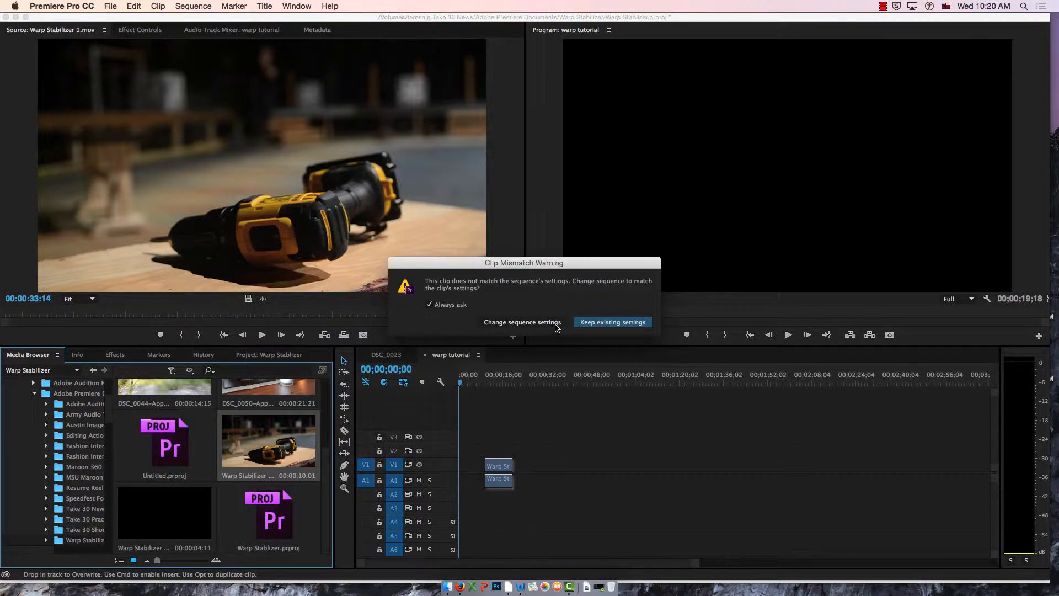
Add the drill clip with the existing sequence settings kept, and place a second copy on V1 starting at about 00;00;33;19
left_click(591, 323)
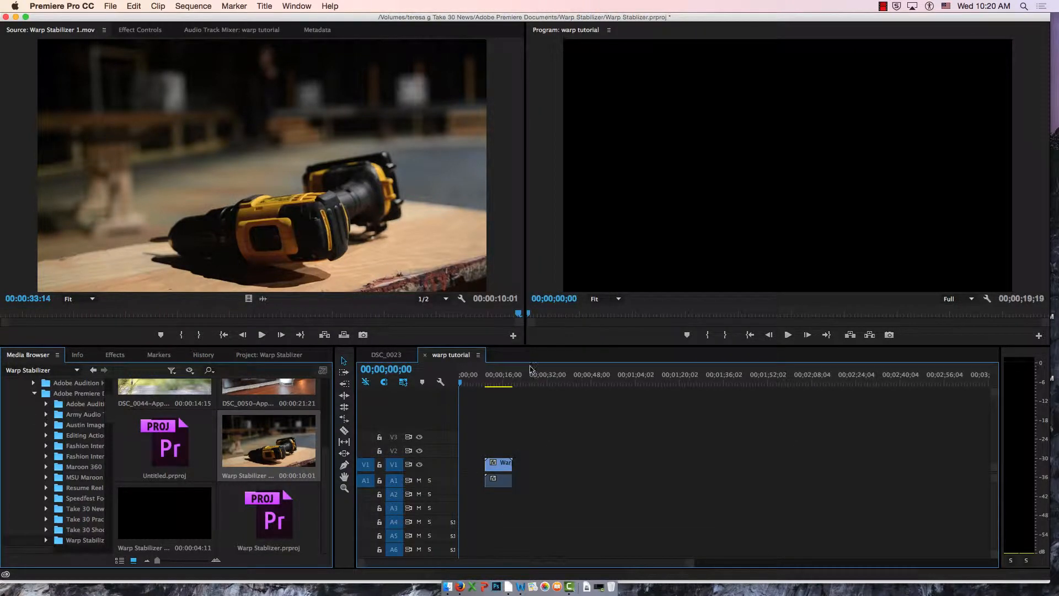
left_click(498, 384)
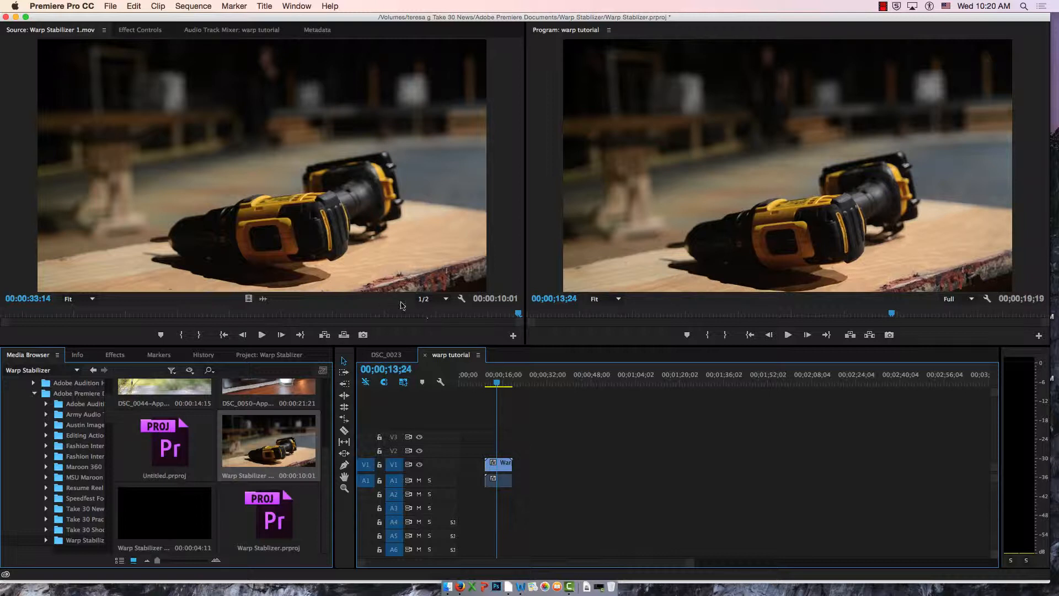
left_click_drag(393, 274, 521, 457)
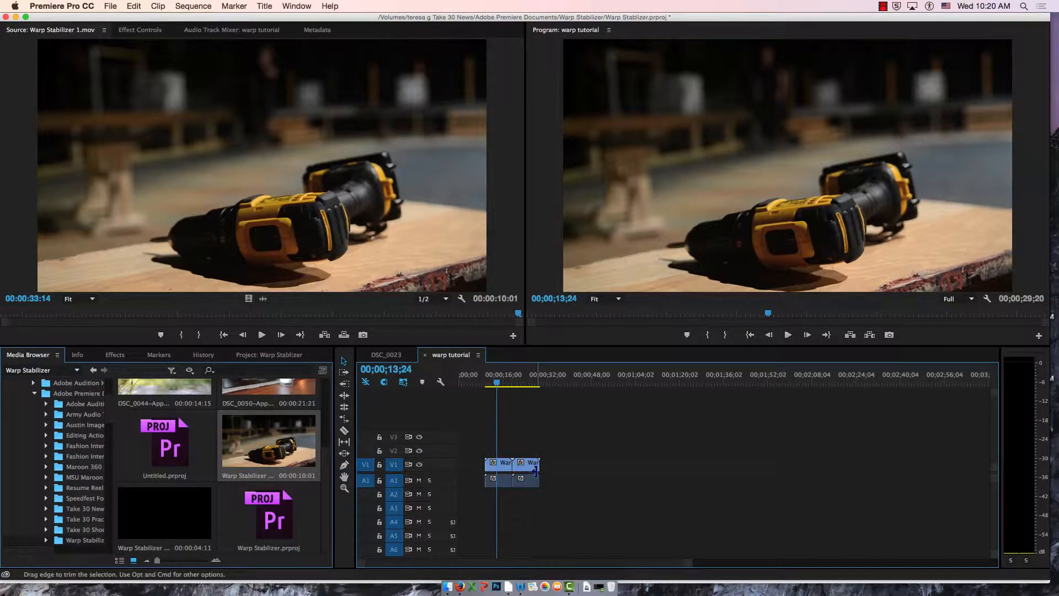
left_click_drag(527, 463, 566, 463)
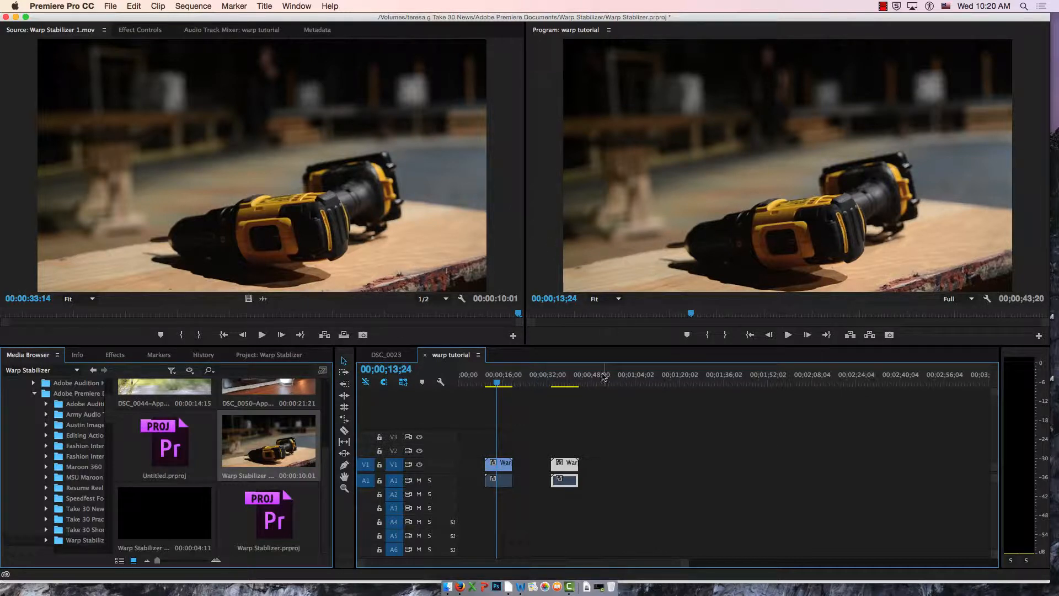
left_click(565, 383)
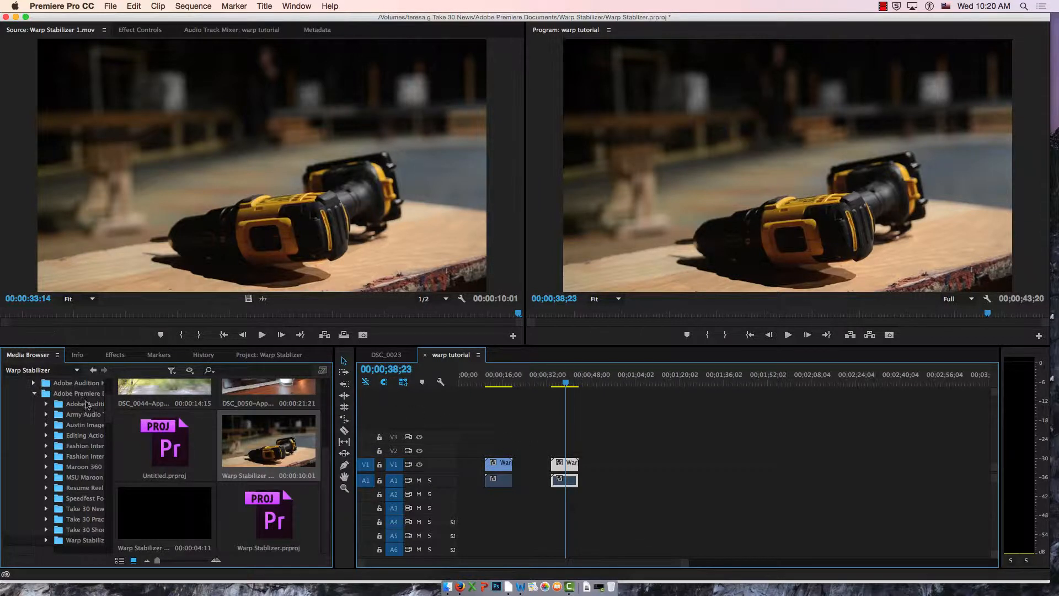
Search the effects library for "warp"
left_click(117, 355)
left_click(112, 371)
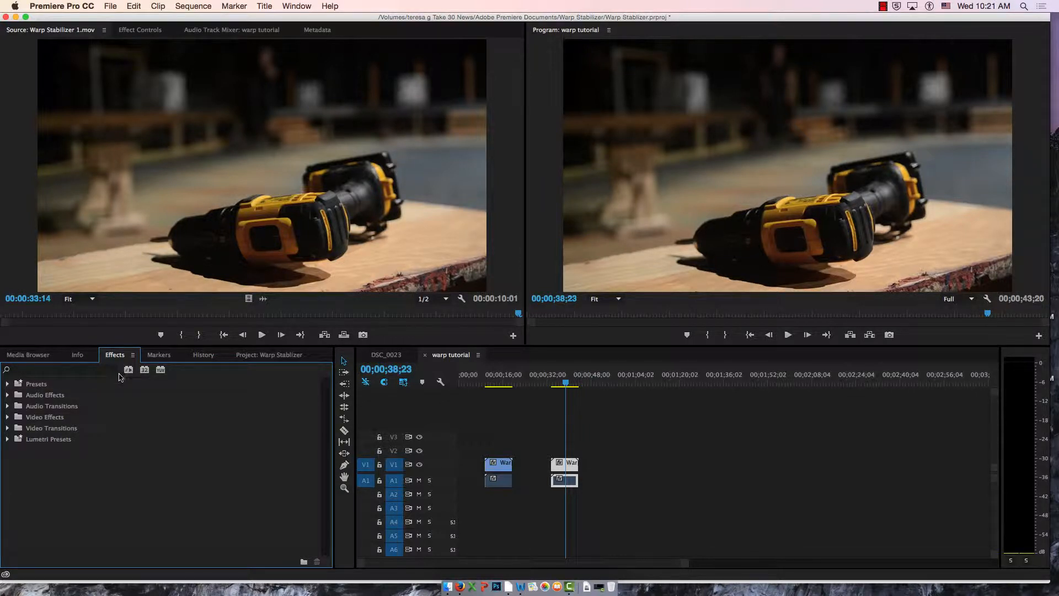
left_click(15, 373)
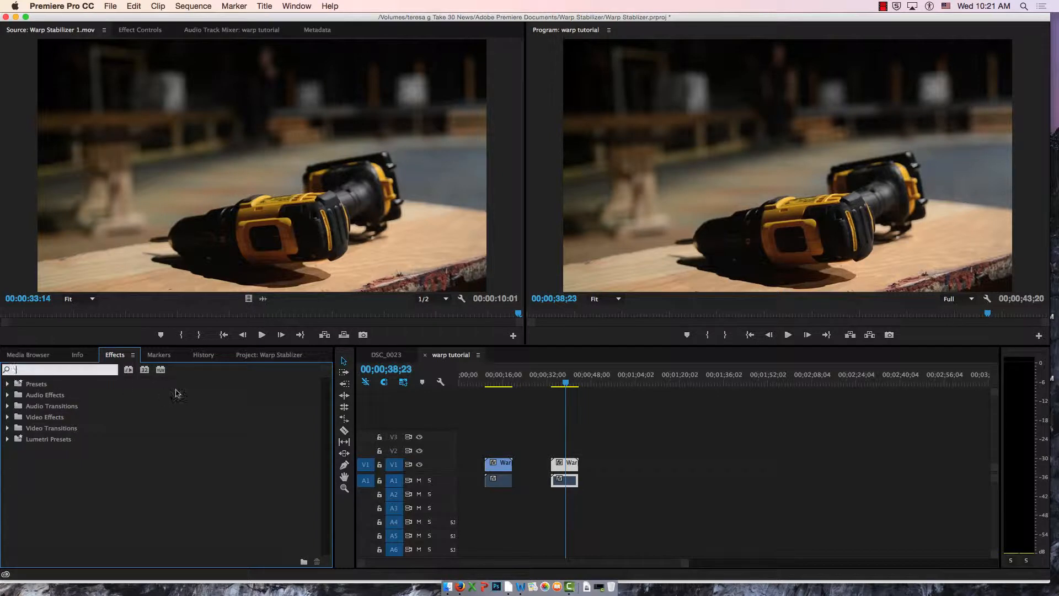
type("warp")
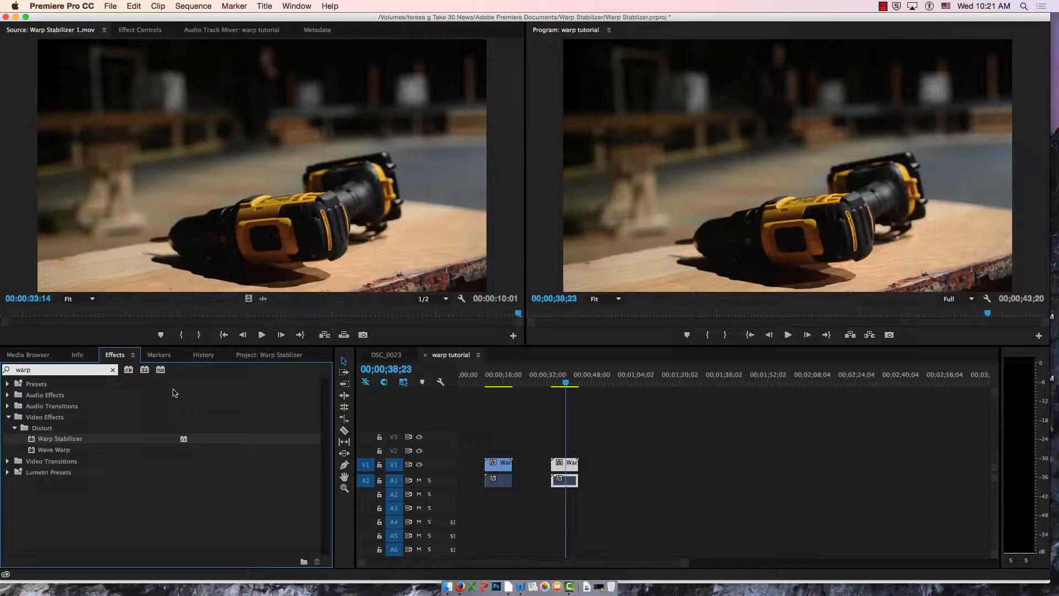
Search the effects library for "three" and clear the search text
key("BackSpace")
key("BackSpace")
key("BackSpace")
key("BackSpace")
type("three")
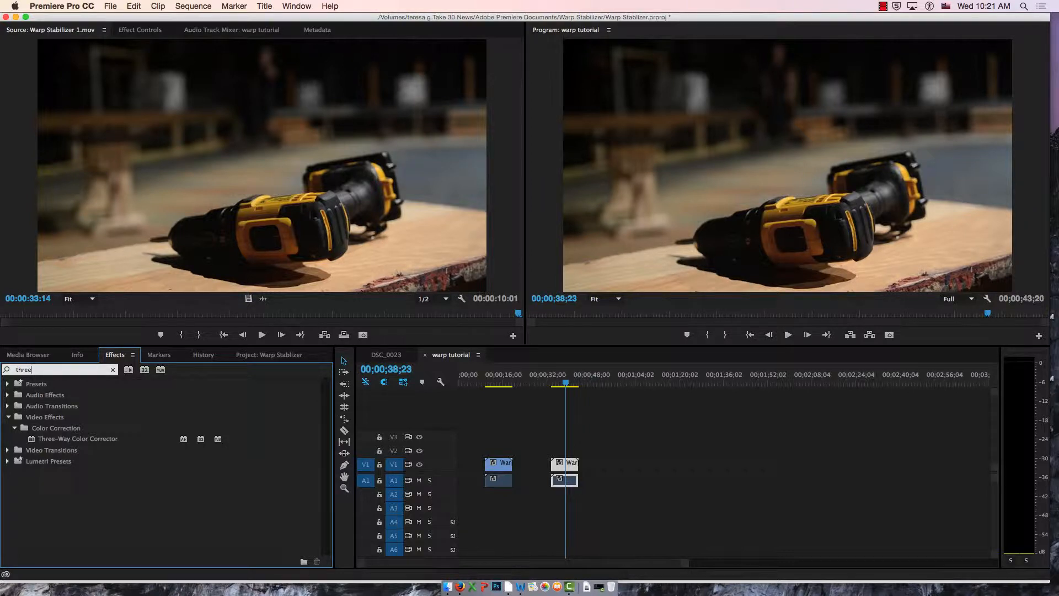
key("BackSpace")
key("BackSpace")
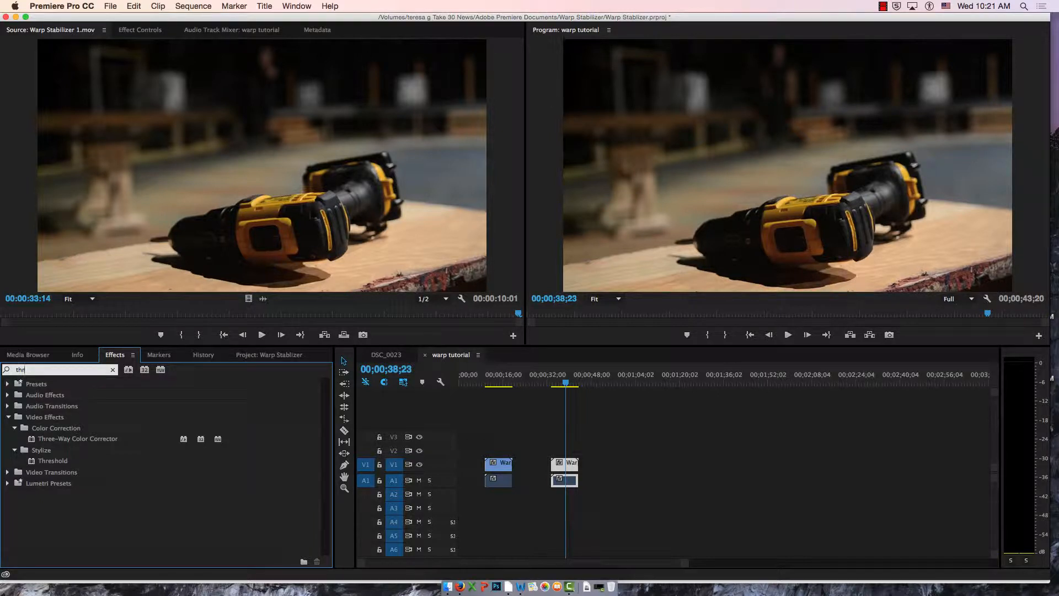
key("BackSpace")
key("BackSpace")
key("BackSpace")
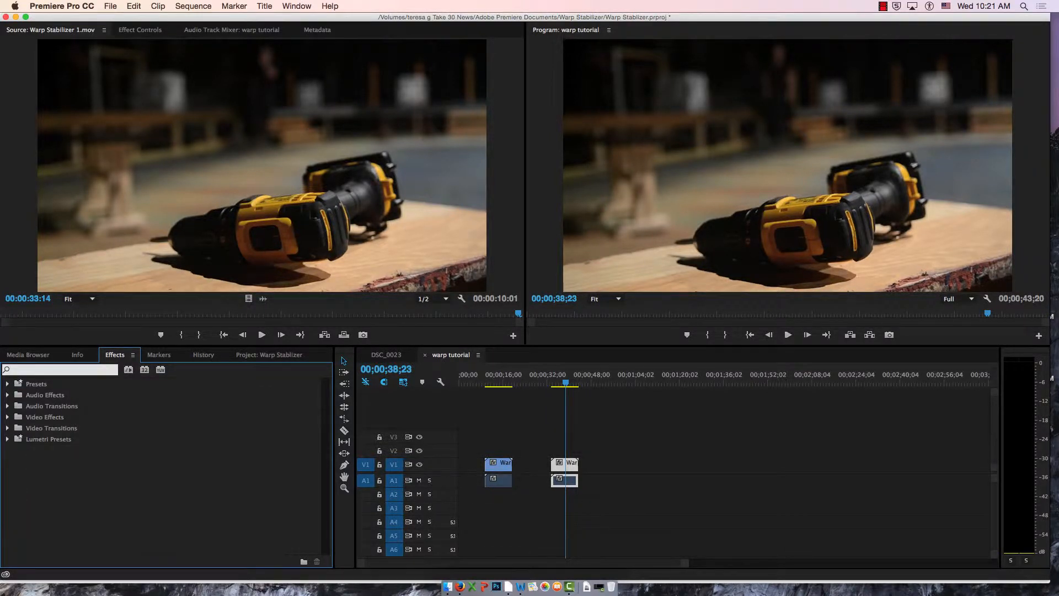
Find the Warp Stabilizer effect by searching "warp" and apply it to the second drill clip on V1
type("warp")
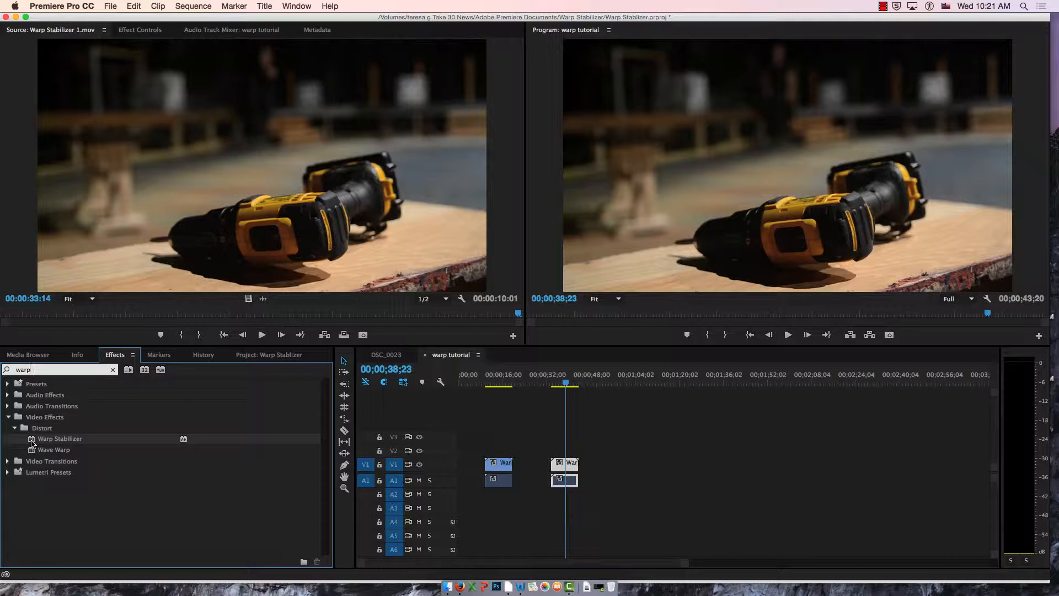
left_click_drag(32, 443, 571, 466)
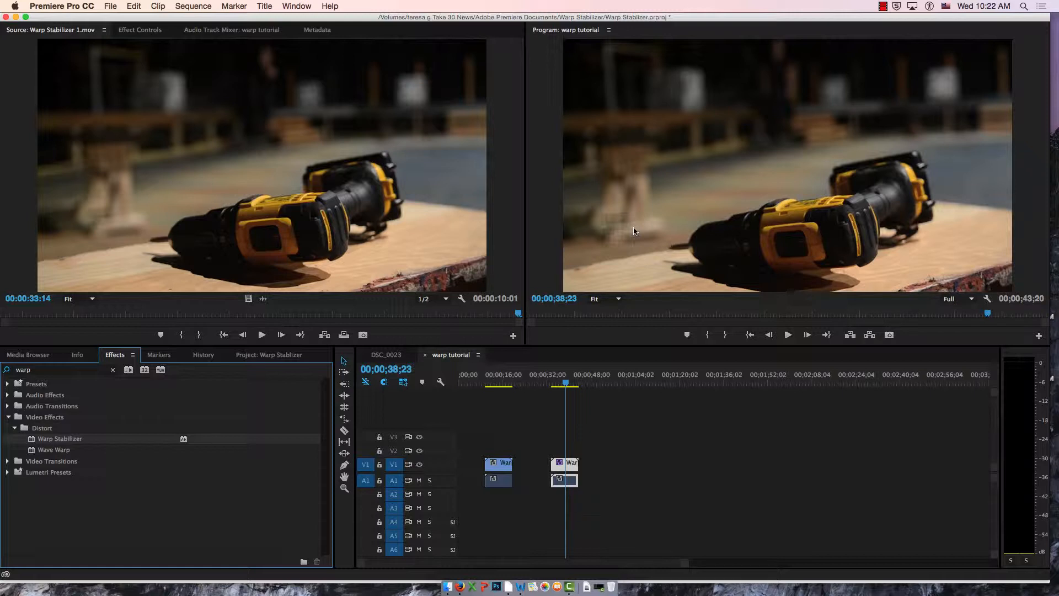
Play the stabilized drill clip and the unstabilized first copy in the sequence to compare their camera shake
left_click_drag(565, 383, 553, 387)
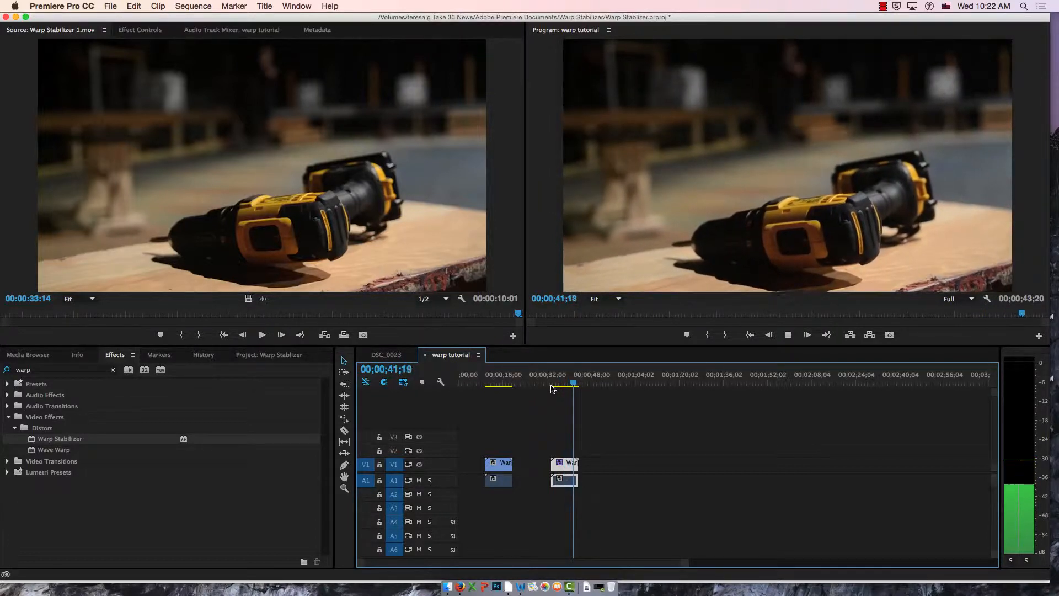
left_click(486, 385)
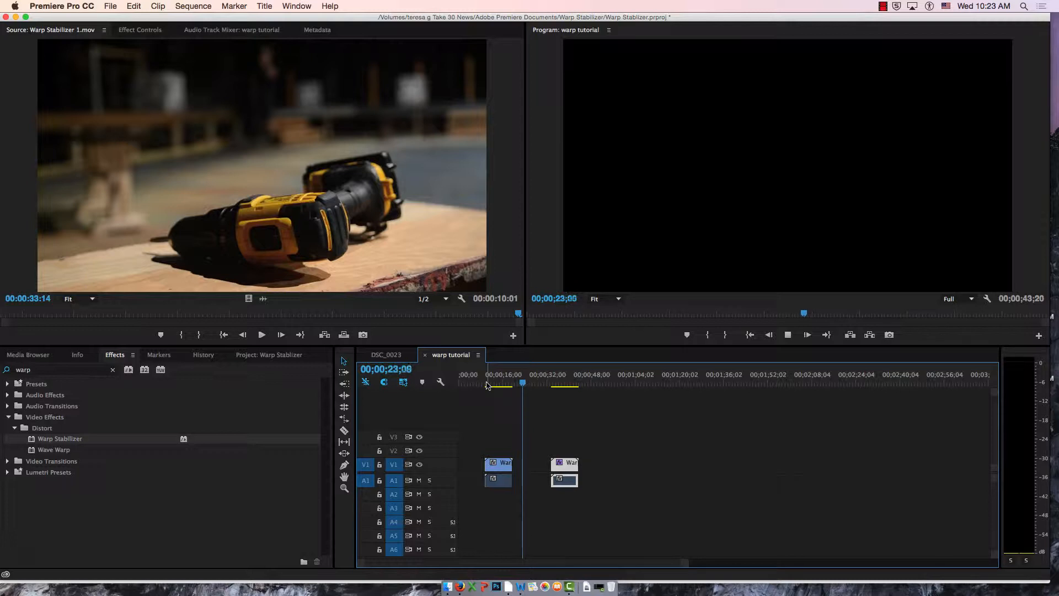
key("space")
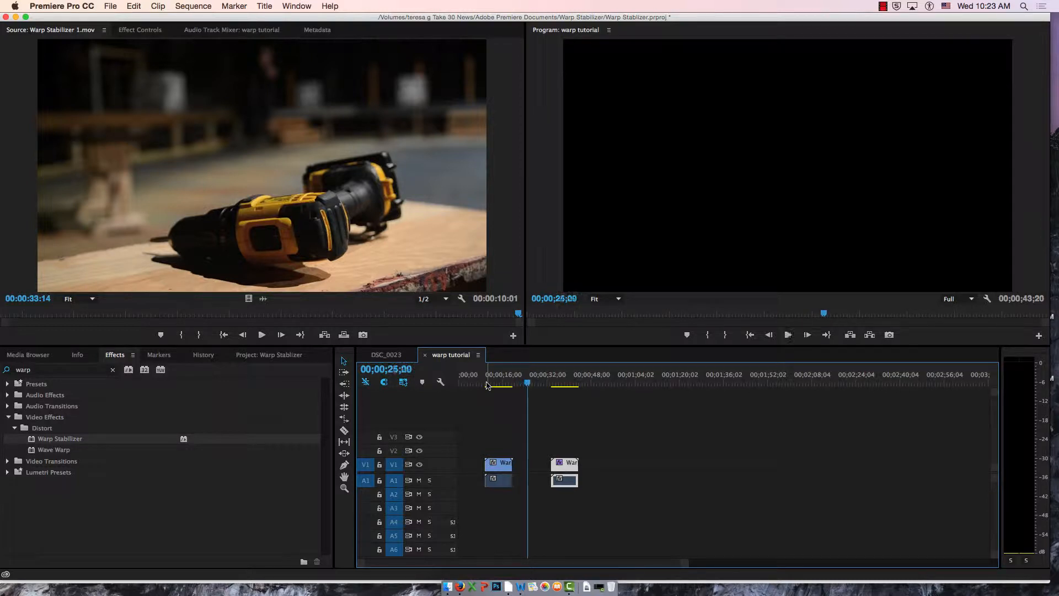
Open the stabilized drill clip in the Source Monitor and shift it on the timeline to start at 00;00;33;23
left_click(553, 385)
left_click(551, 386)
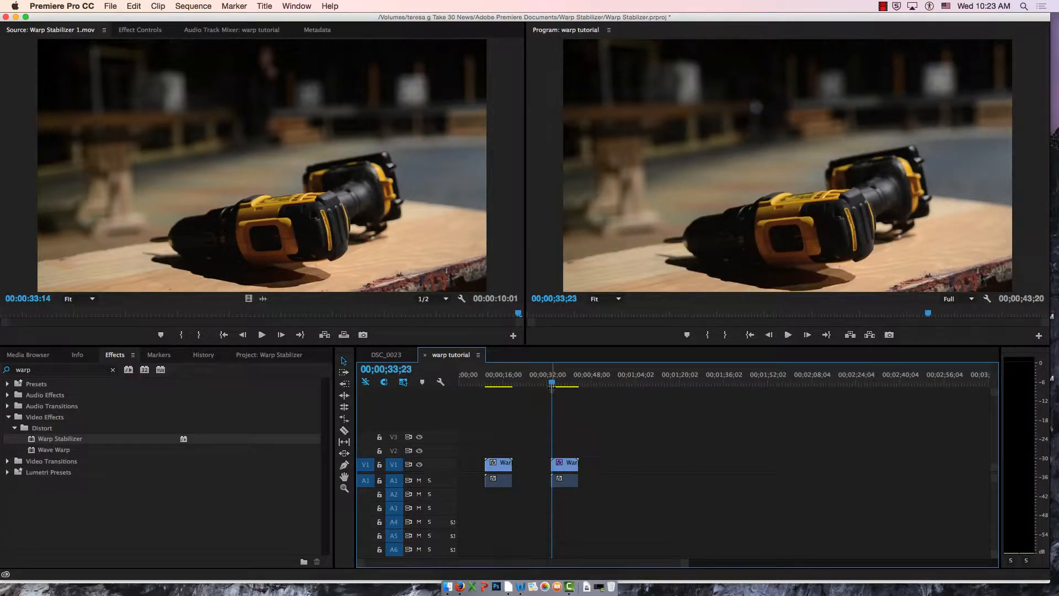
double_click(558, 463)
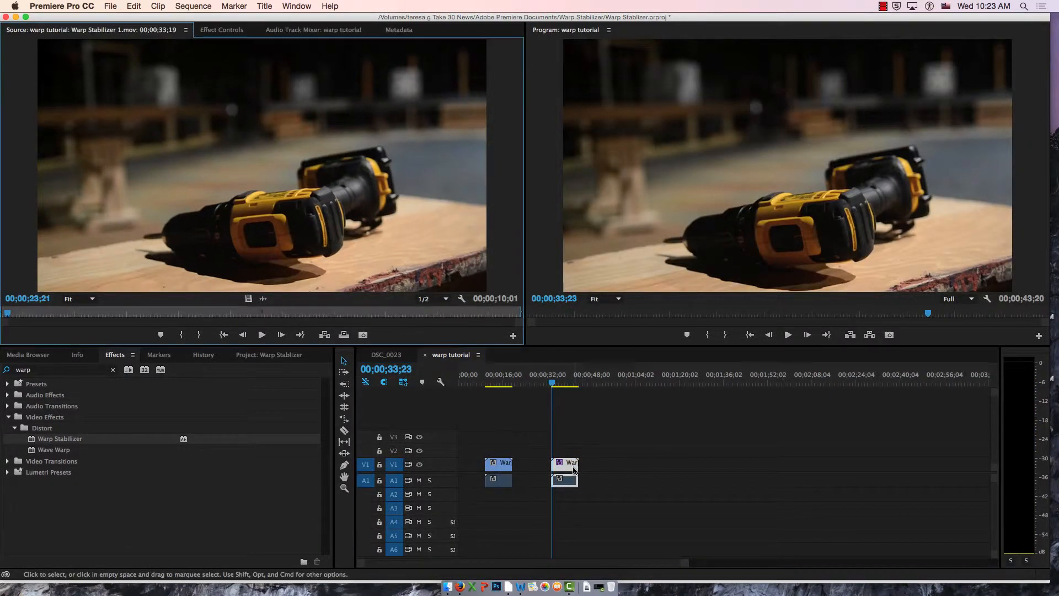
left_click_drag(553, 455, 571, 472)
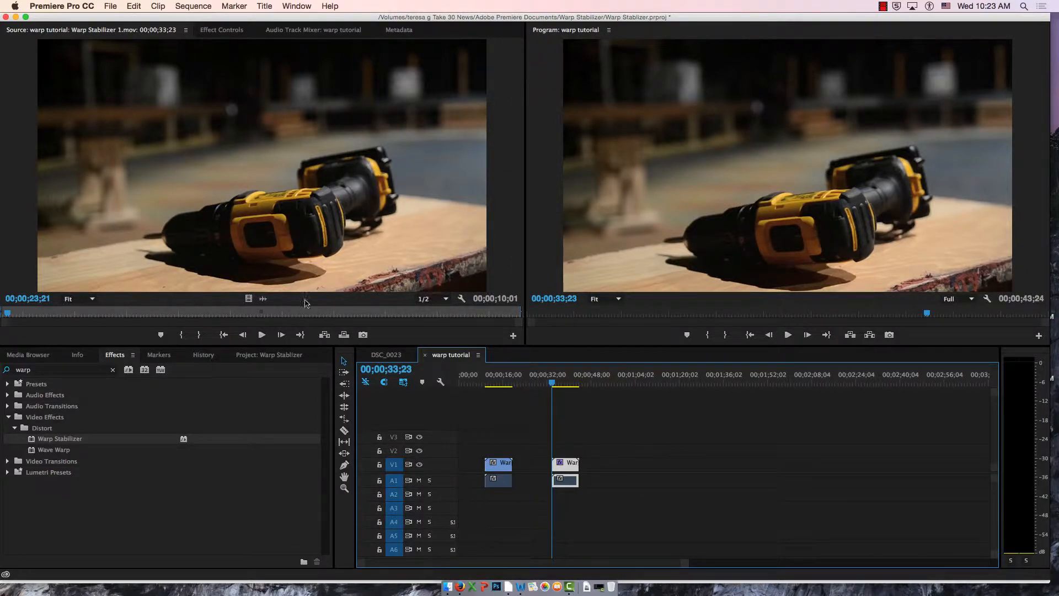
Set the Source Monitor's playback resolution to Full
left_click(446, 298)
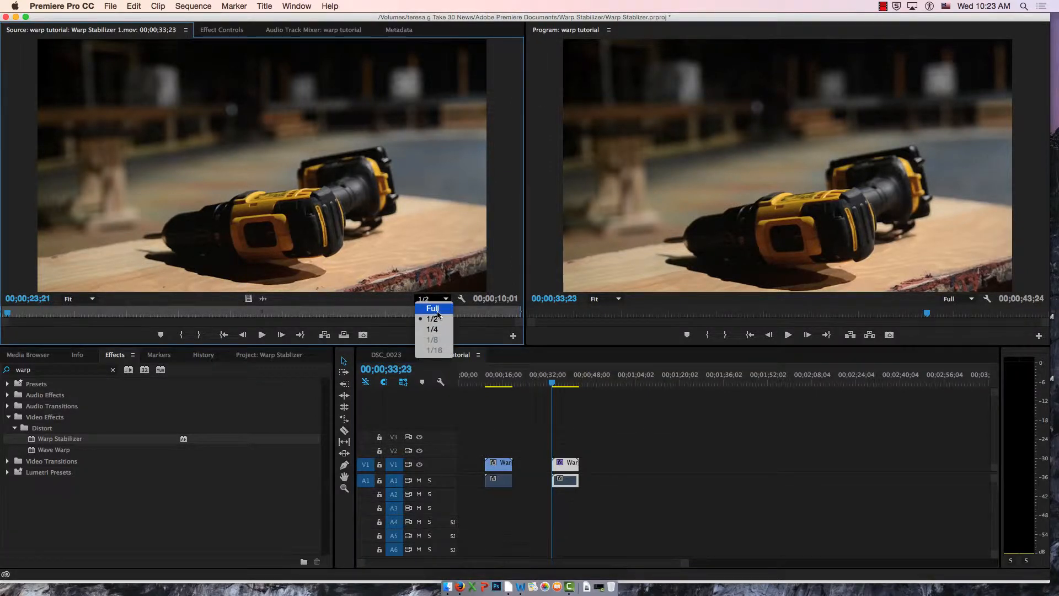
left_click(448, 307)
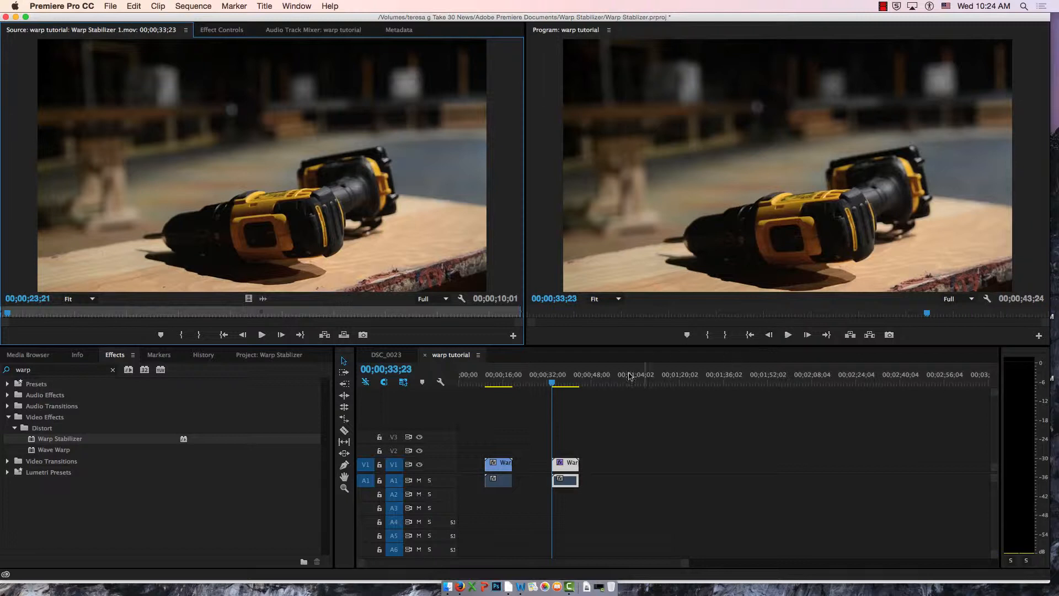
Place the 4:11 Warp Stabilizer 2.mov clip on V1 directly after the stabilized drill clip
left_click(600, 386)
left_click(609, 380)
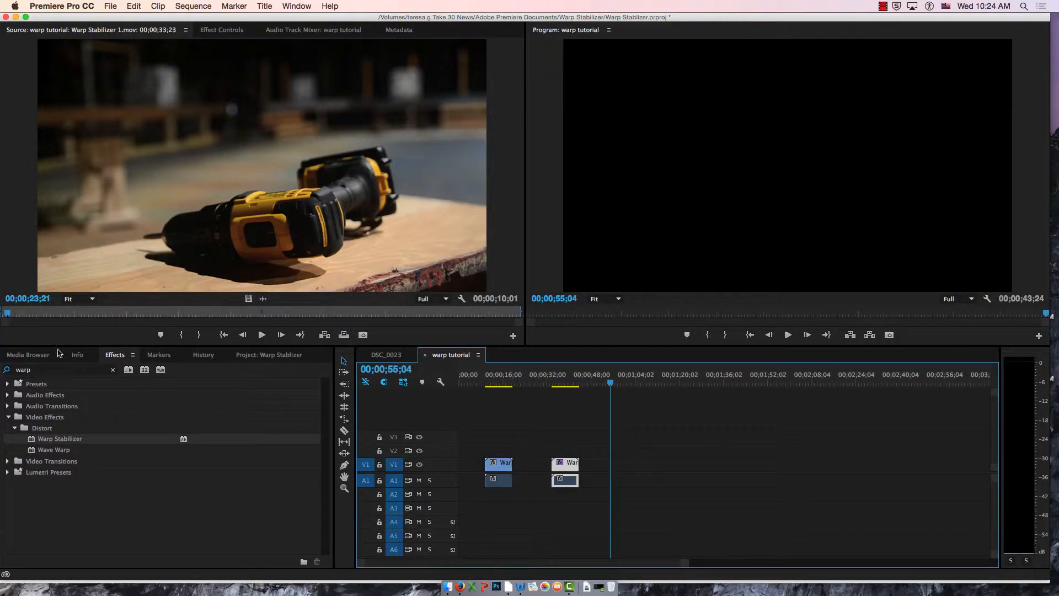
left_click(36, 355)
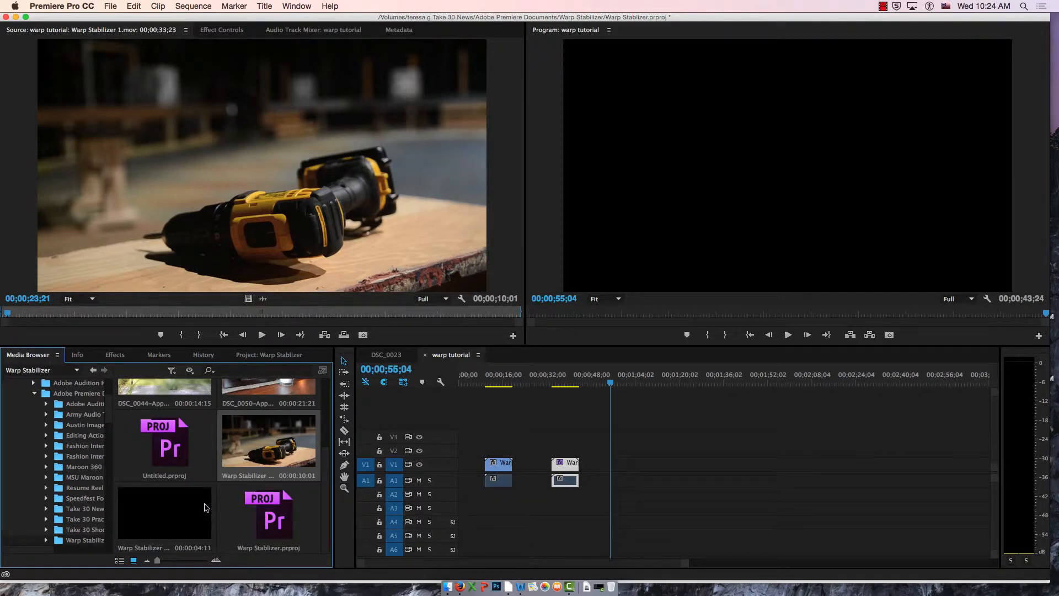
left_click_drag(159, 513, 583, 483)
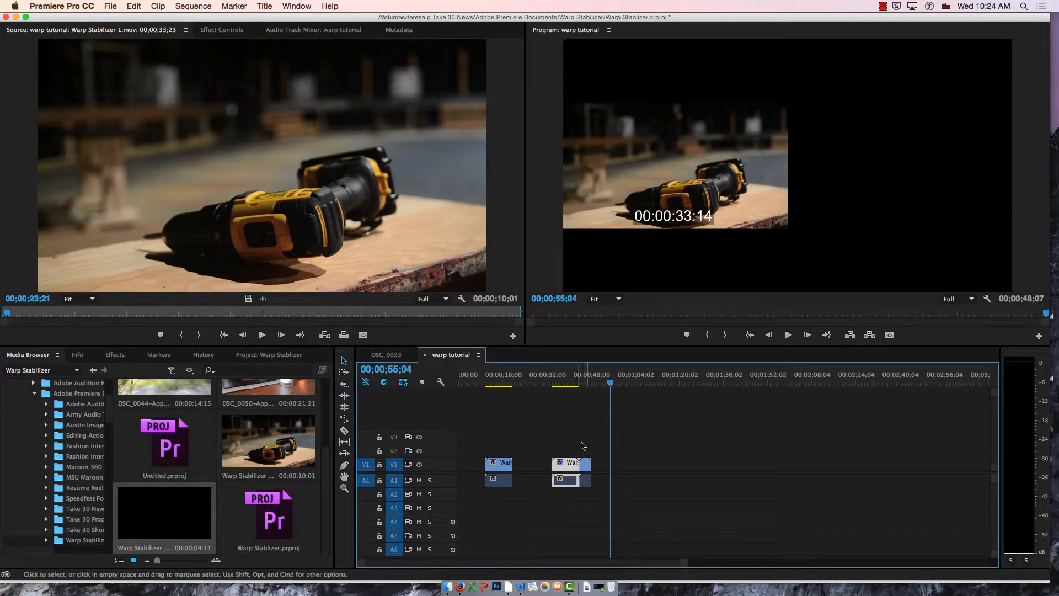
Apply the Warp Stabilizer effect to the picture-frame clip at the end of V1
left_click(584, 384)
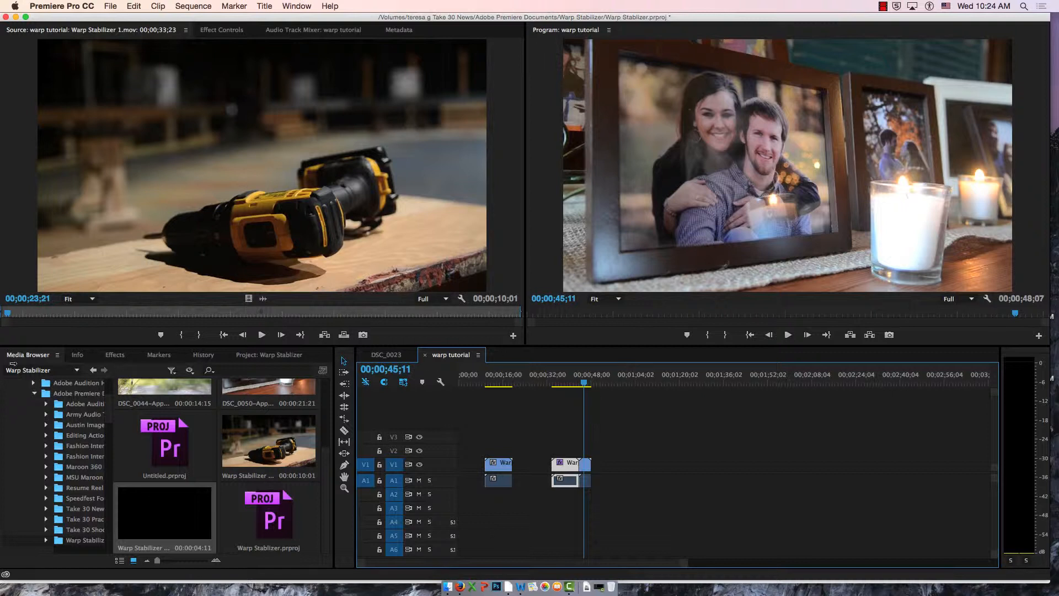
left_click(116, 360)
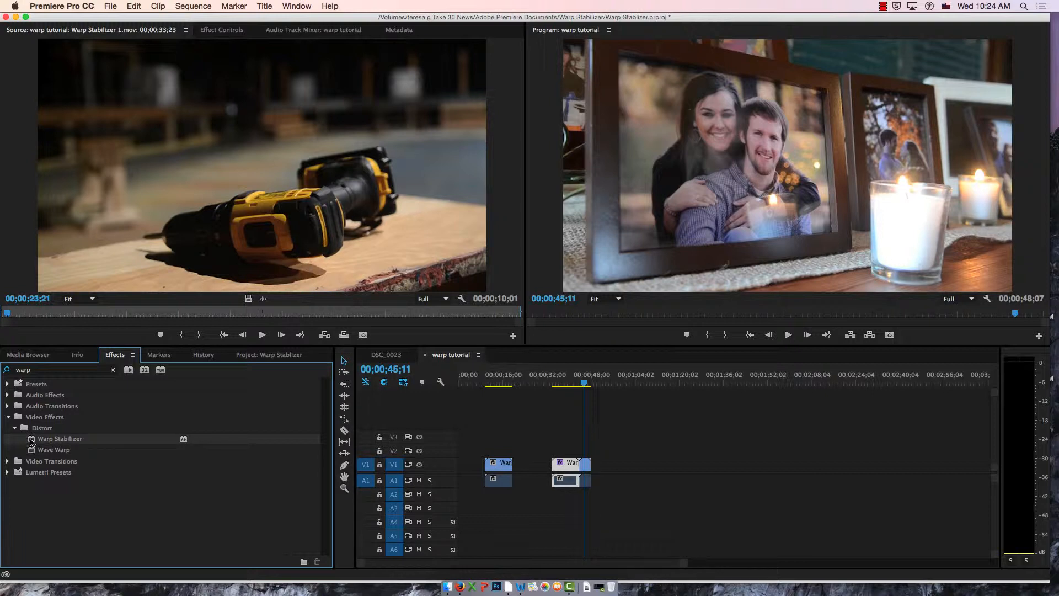
left_click_drag(32, 443, 586, 466)
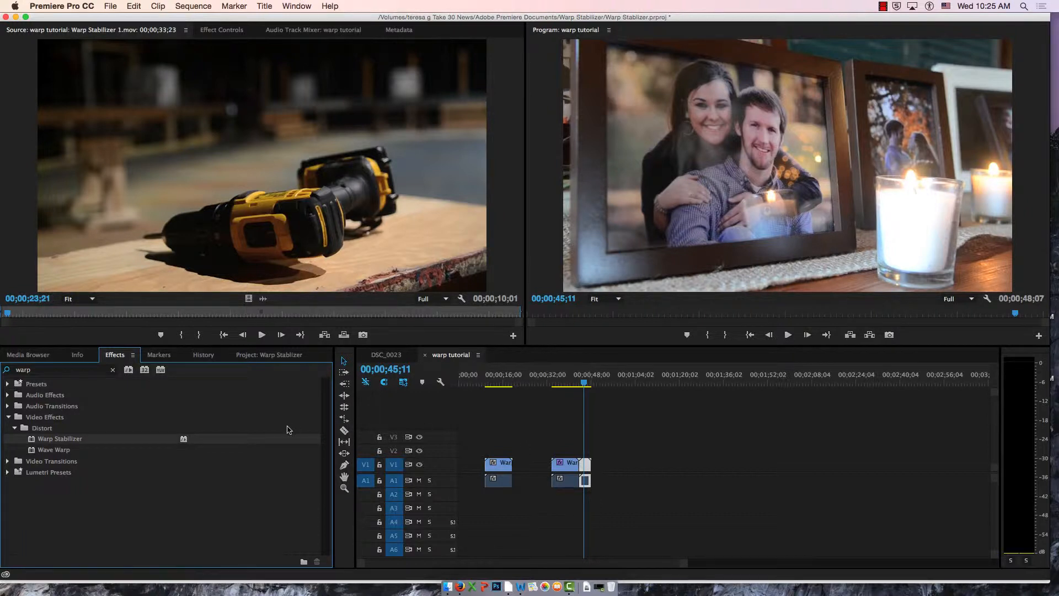
Play the original Warp Stabilizer 2.mov in the Source Monitor and its stabilized version in the sequence to compare them
left_click(35, 356)
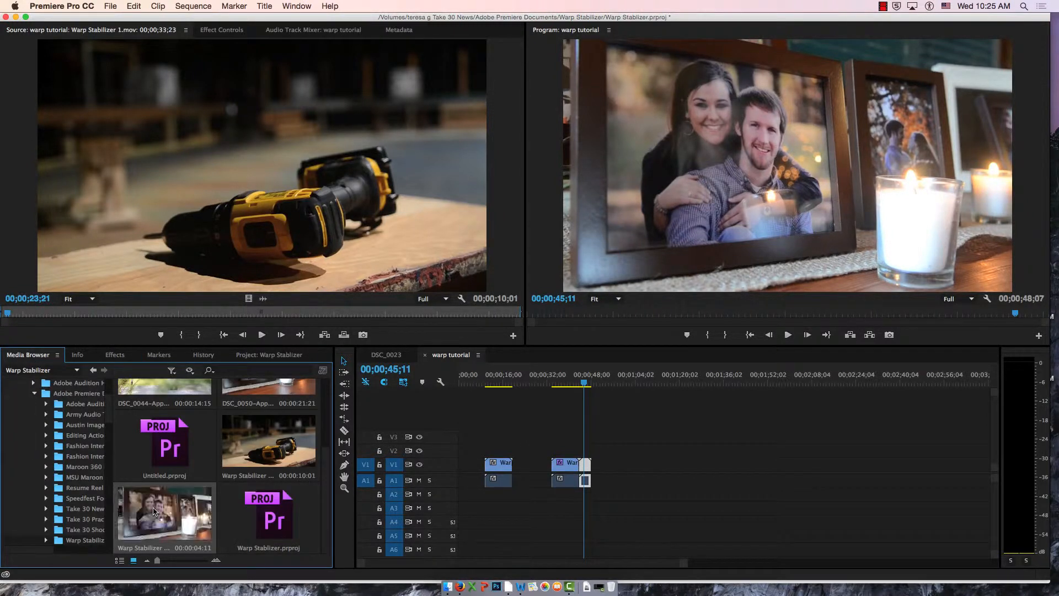
double_click(154, 507)
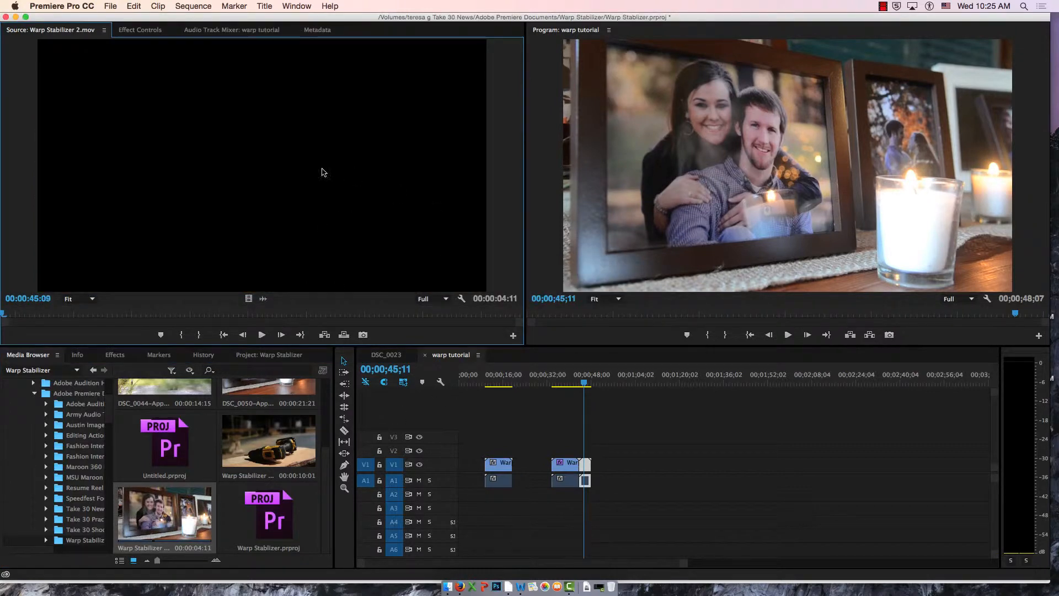
left_click(95, 315)
left_click_drag(95, 315, 99, 315)
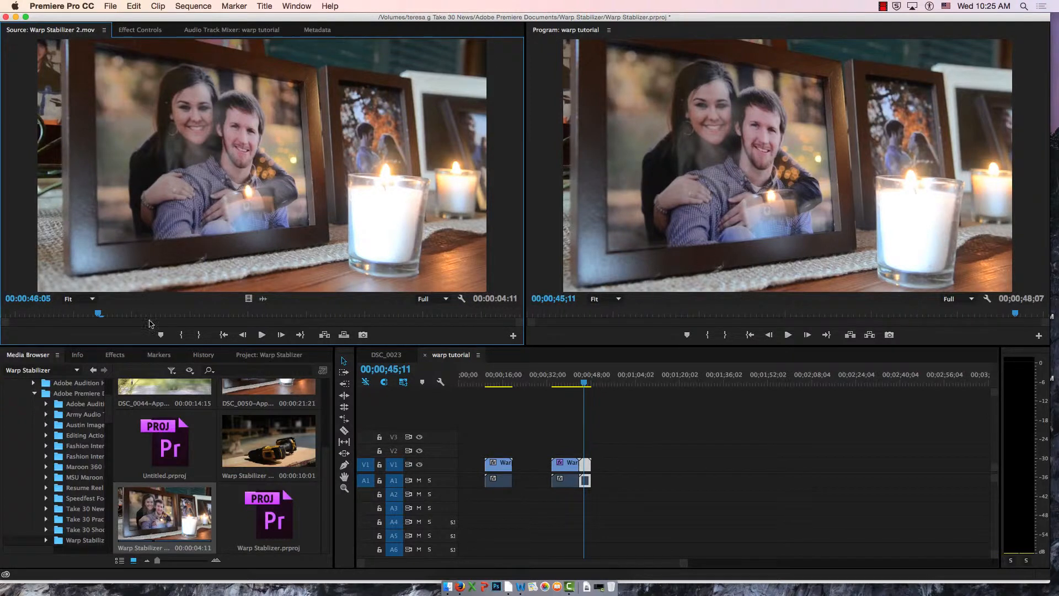
left_click(261, 335)
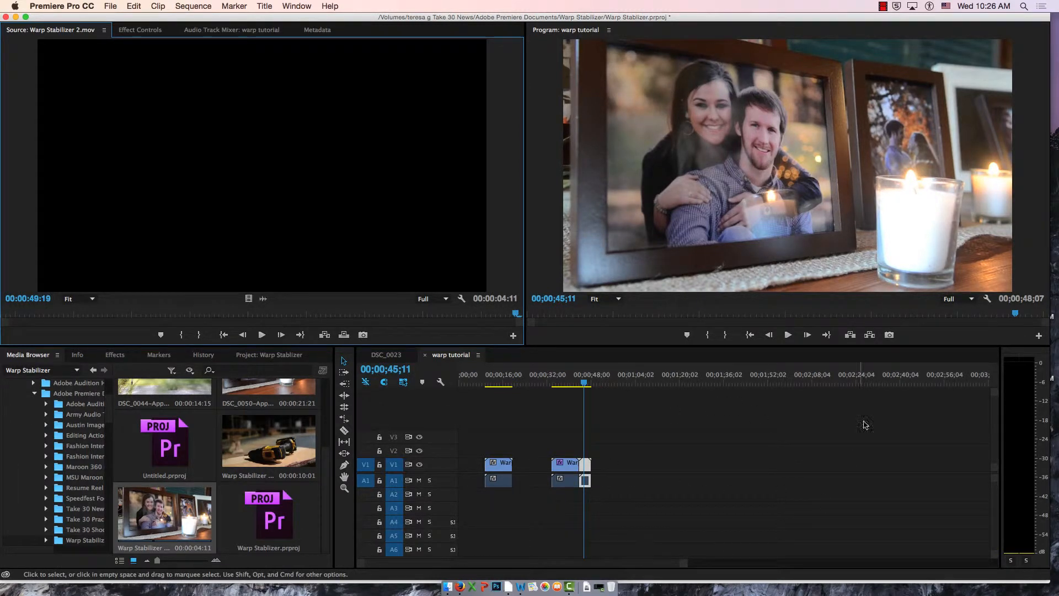
left_click(789, 335)
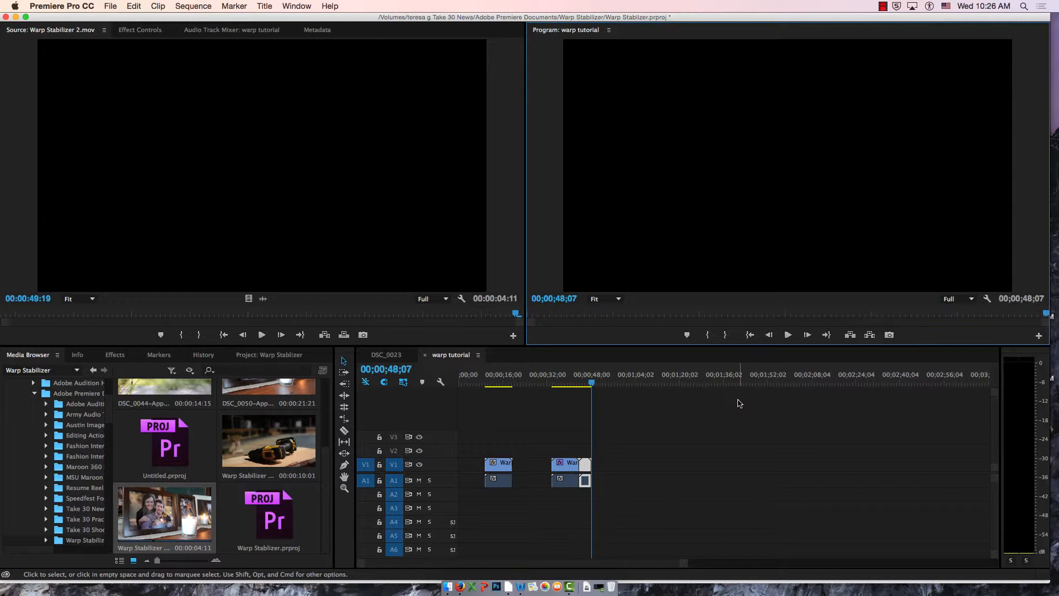
Mark a sequence In point at the start of the stabilized drill clip, at 00;00;33;23
left_click(558, 382)
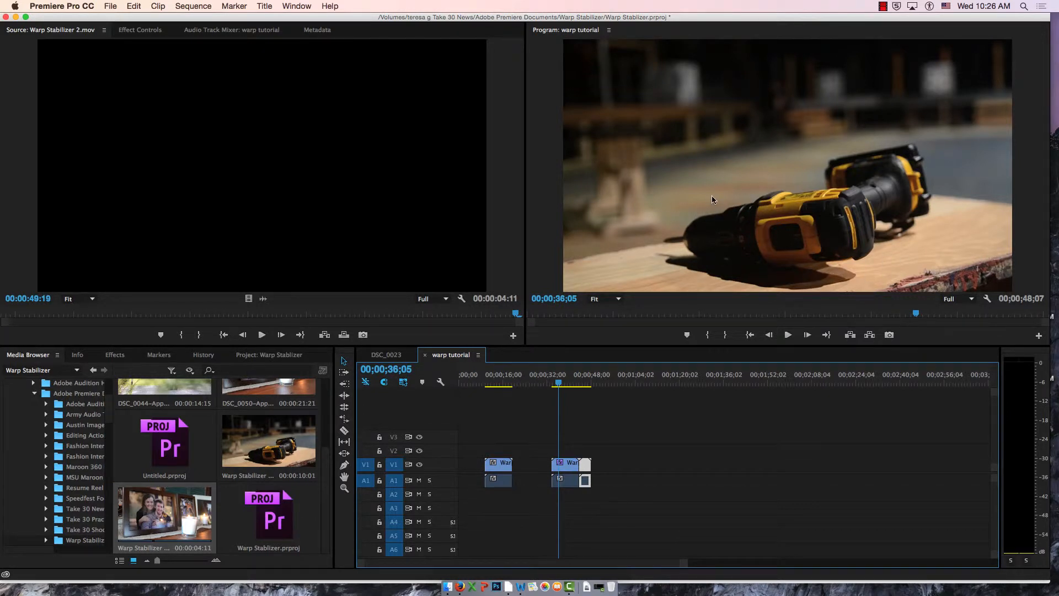
left_click(588, 388)
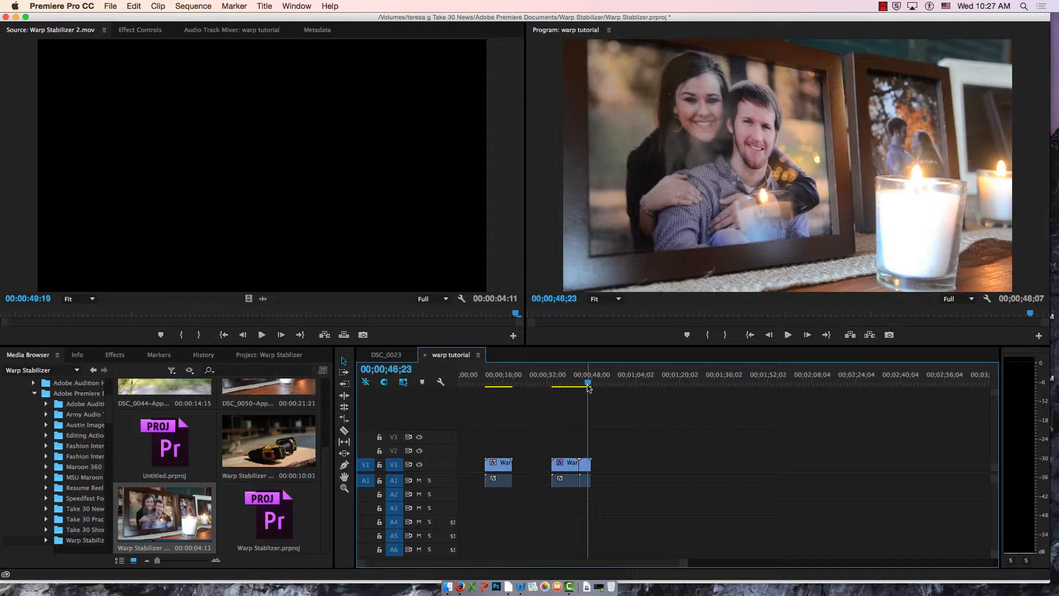
key("Up")
key("i")
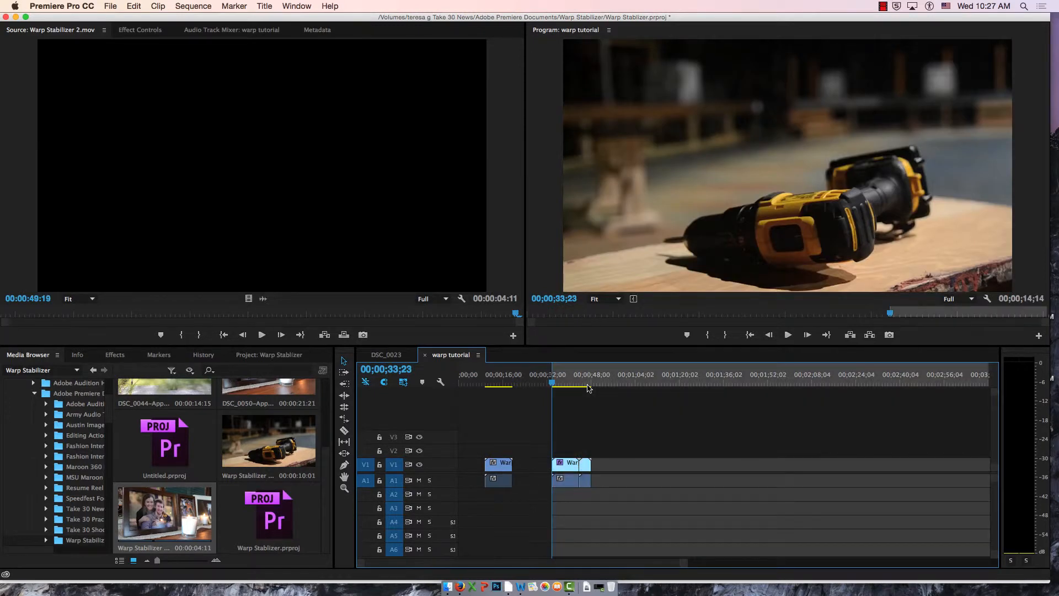
Mark a sequence Out point at the end of the picture-frame clip, at 00;00;48;07
key("Down")
key("Down")
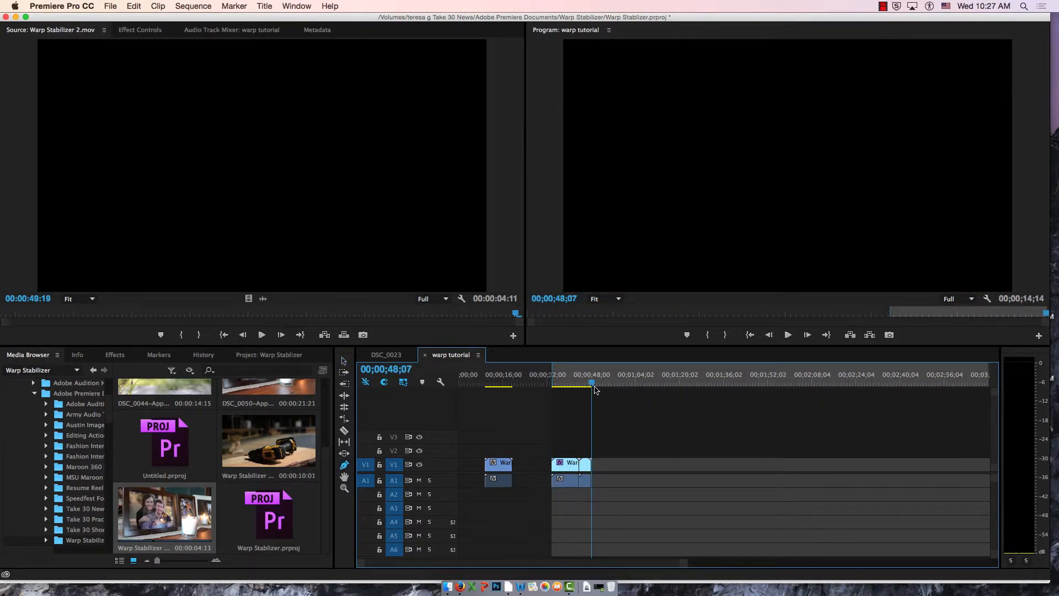
key("o")
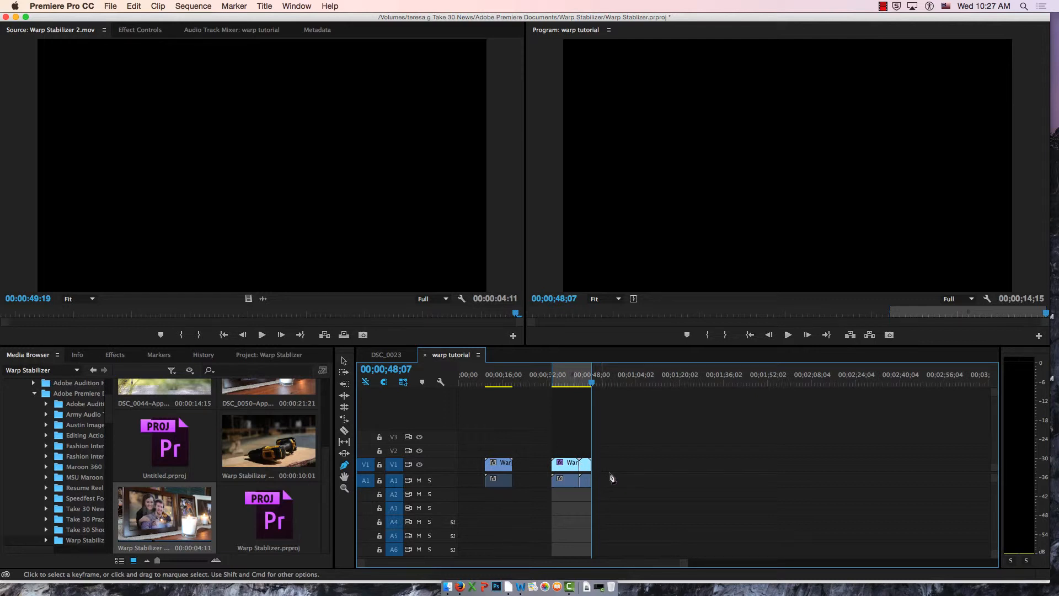
Open the media export settings for the marked sequence range, leaving audio export enabled
left_click(112, 5)
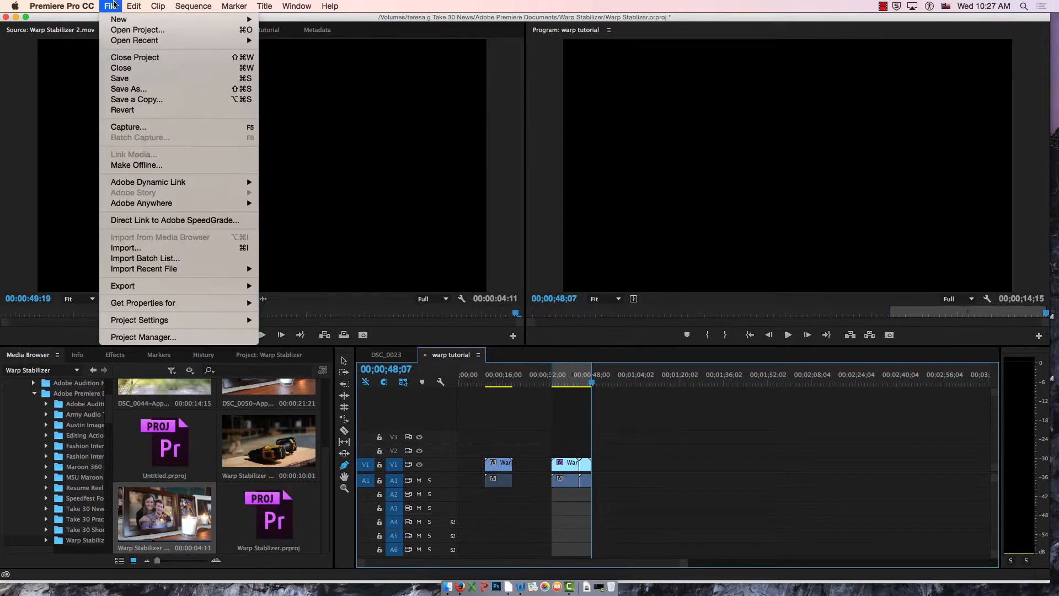
mouse_move(232, 286)
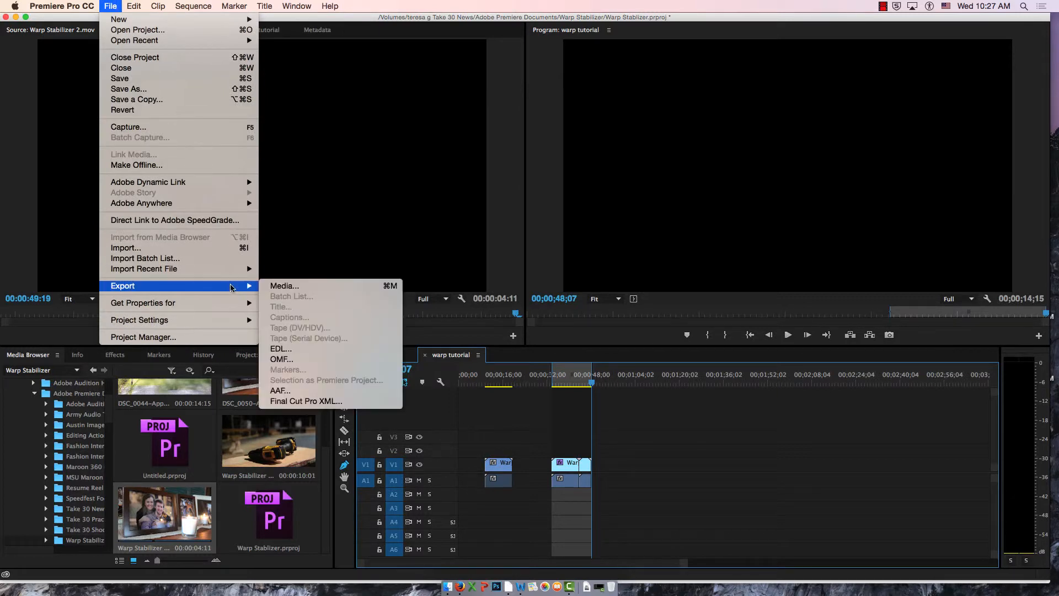
left_click(291, 286)
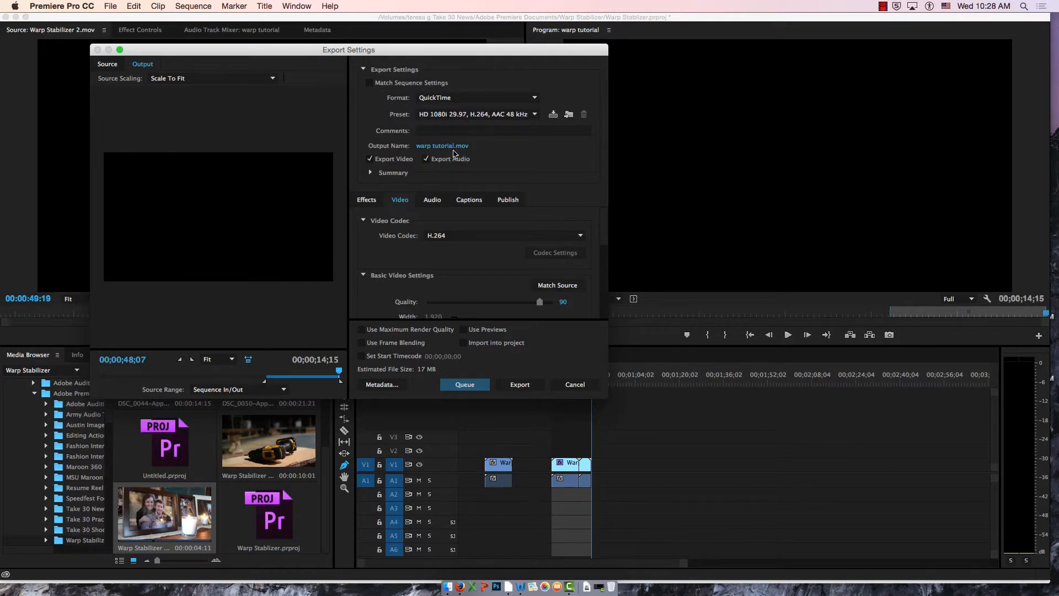
left_click(426, 158)
left_click(426, 158)
Name the export file with the author's name followed by "Warp", and dismiss the export settings without exporting
left_click(445, 146)
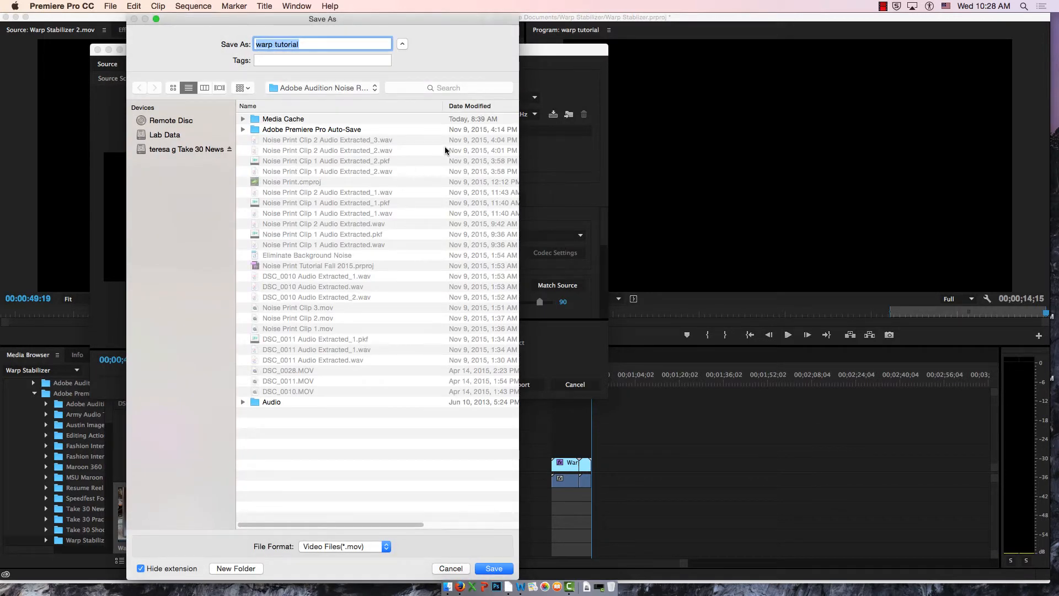
type("tGawry")
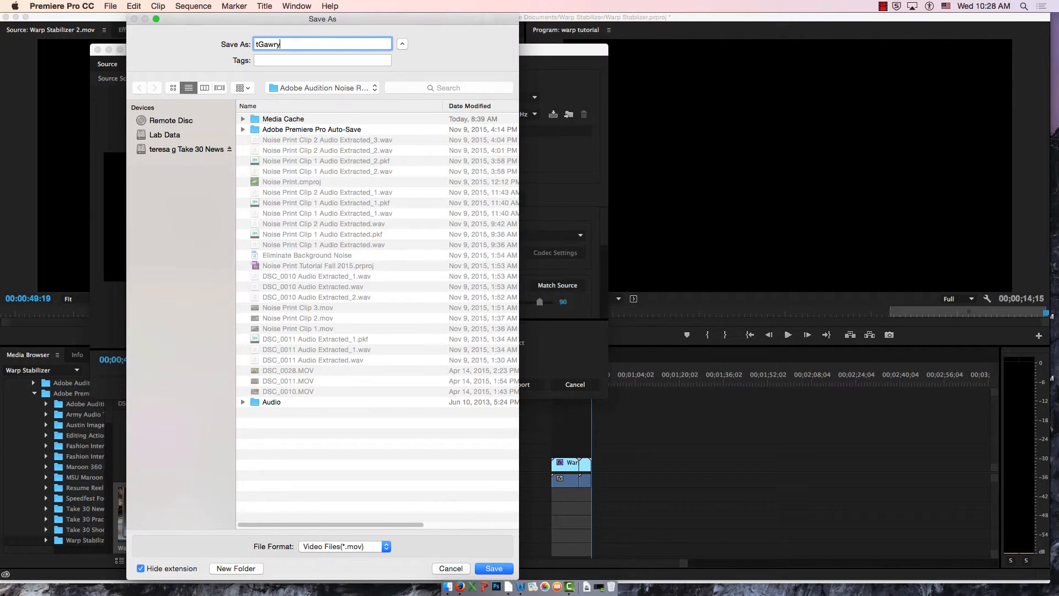
type("chWarp")
left_click(508, 571)
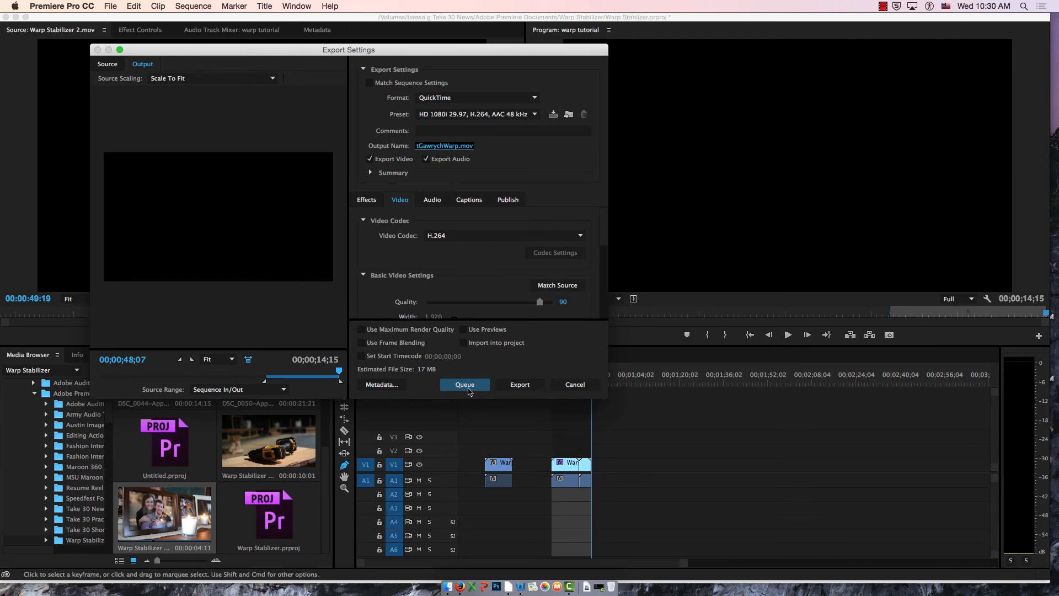
left_click(573, 385)
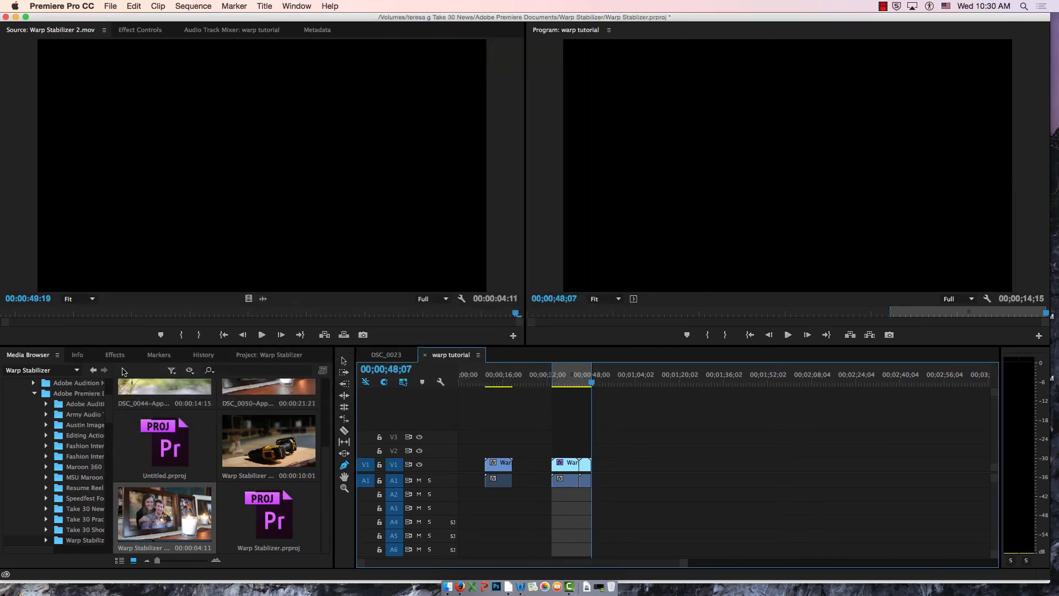
Trim the end of the stabilized drill clip back to about 00;00;42;06 and ripple delete the gap before the picture-frame clip
left_click(344, 361)
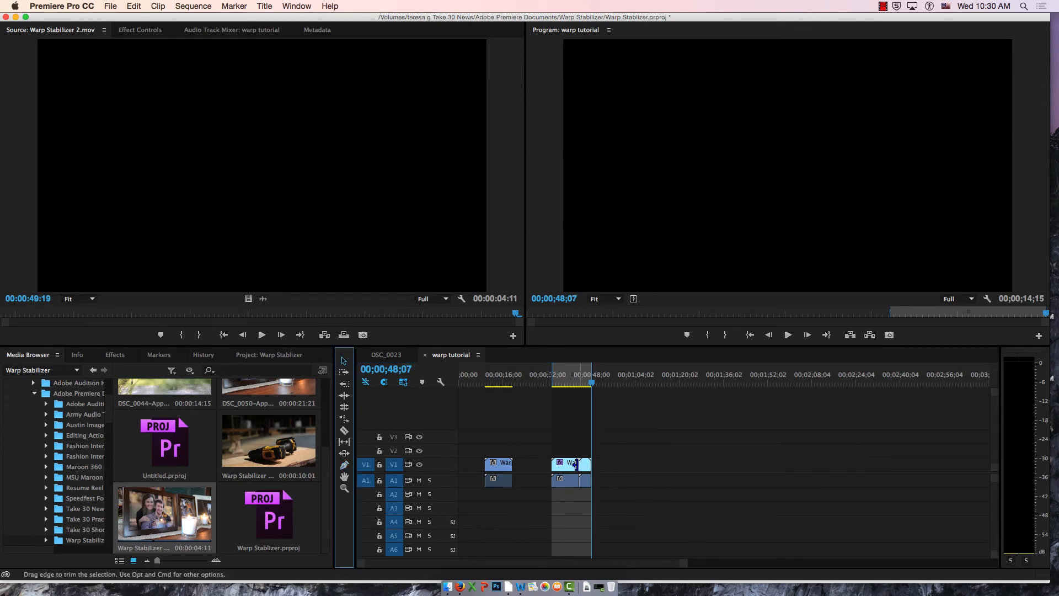
left_click_drag(574, 466, 574, 466)
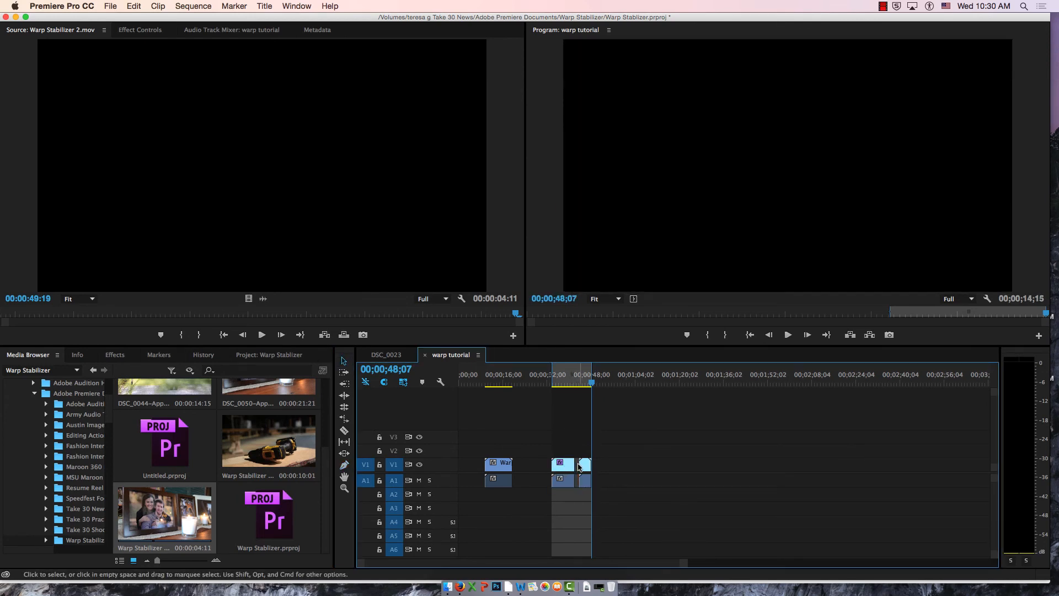
right_click(577, 466)
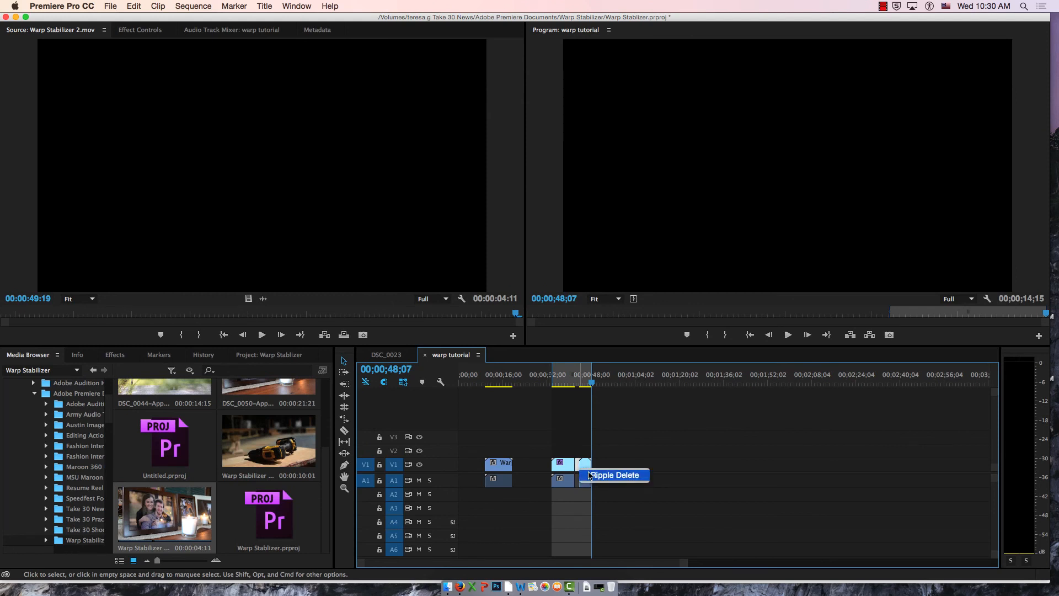
left_click(586, 475)
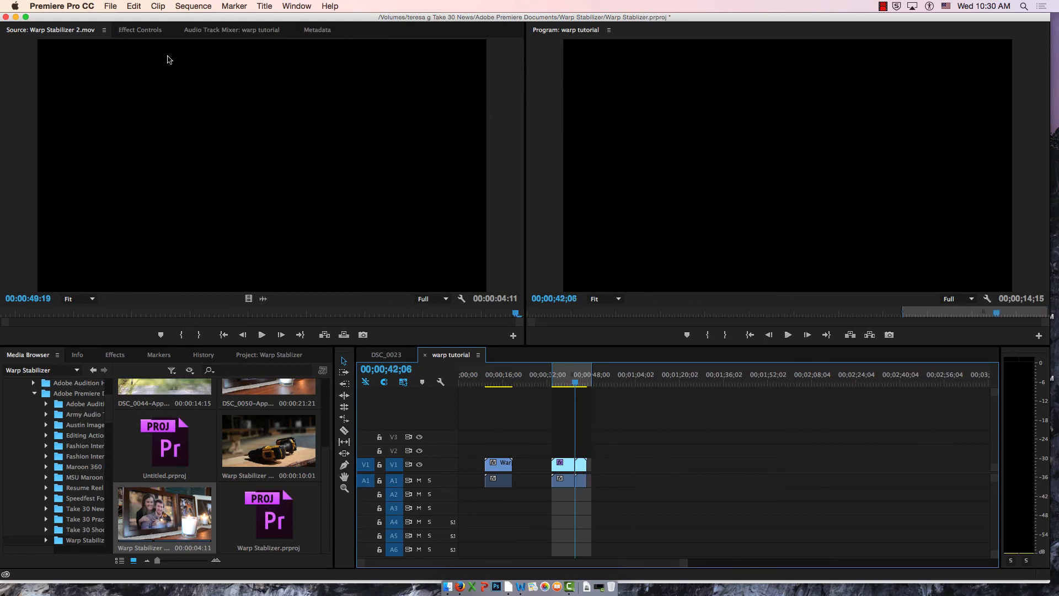